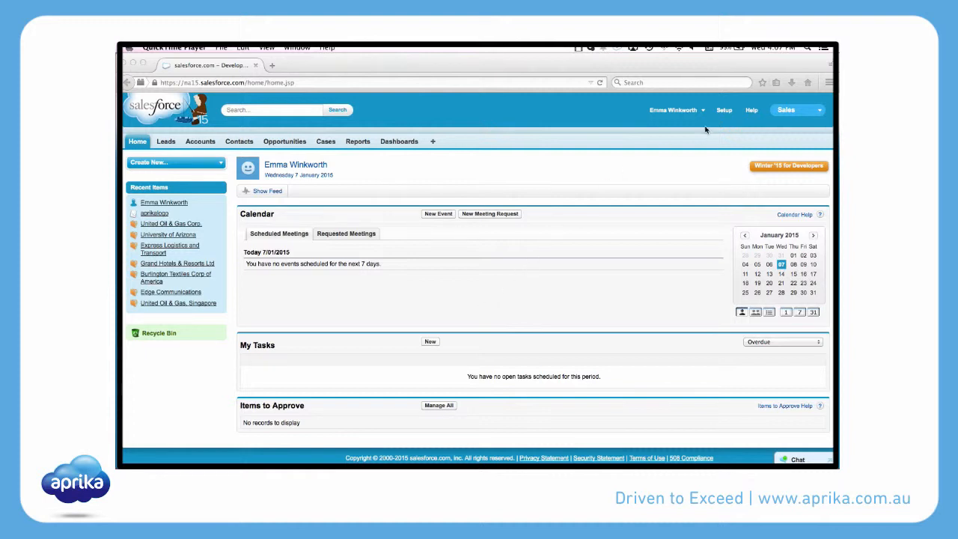
Go to Setup > Develop > Email Services and start a new email service.
{"action": "left_click", "coordinate": [723, 112]}
{"action": "left_click", "coordinate": [722, 112]}
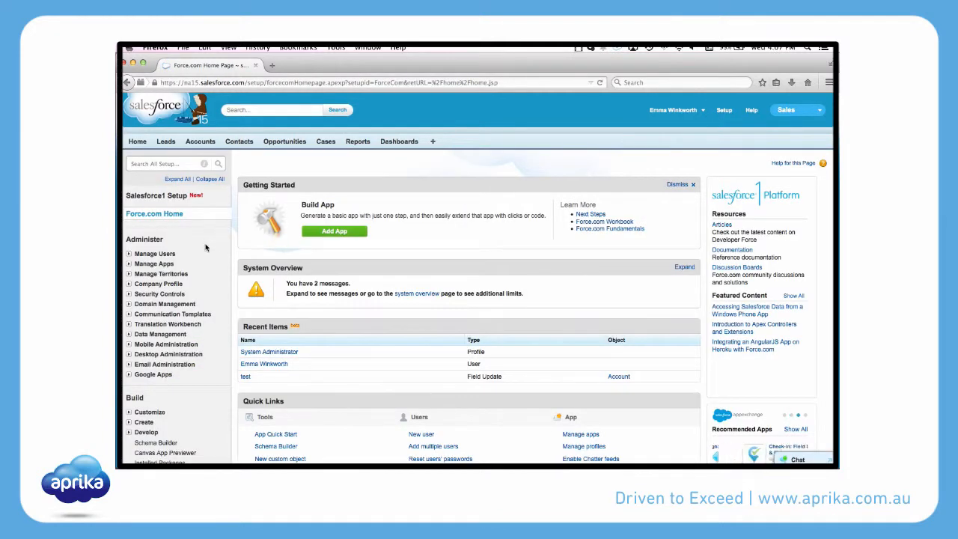
{"action": "scroll", "coordinate": [193, 266], "scroll_direction": "down", "scroll_amount": 2}
{"action": "scroll", "coordinate": [193, 266], "scroll_direction": "down", "scroll_amount": 2}
{"action": "left_click", "coordinate": [129, 265]}
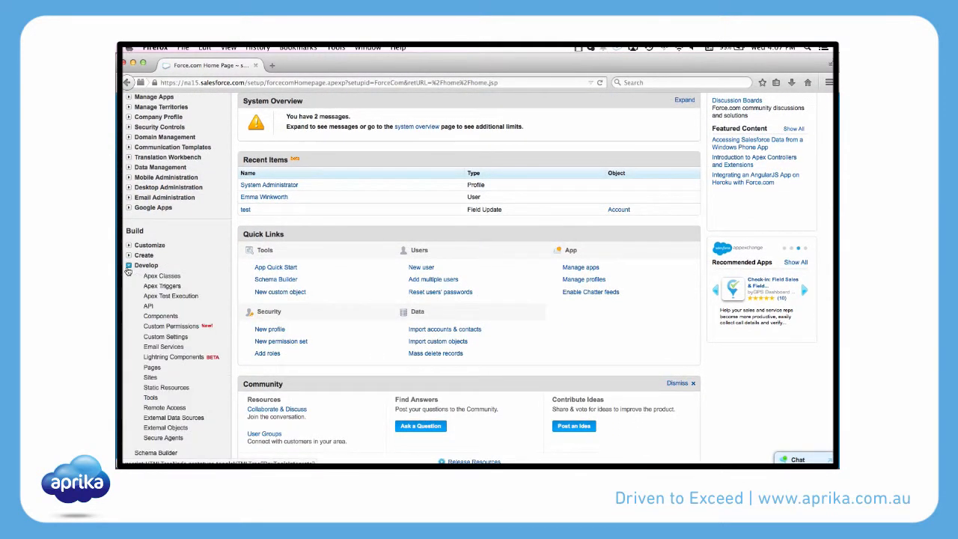
{"action": "left_click", "coordinate": [158, 347]}
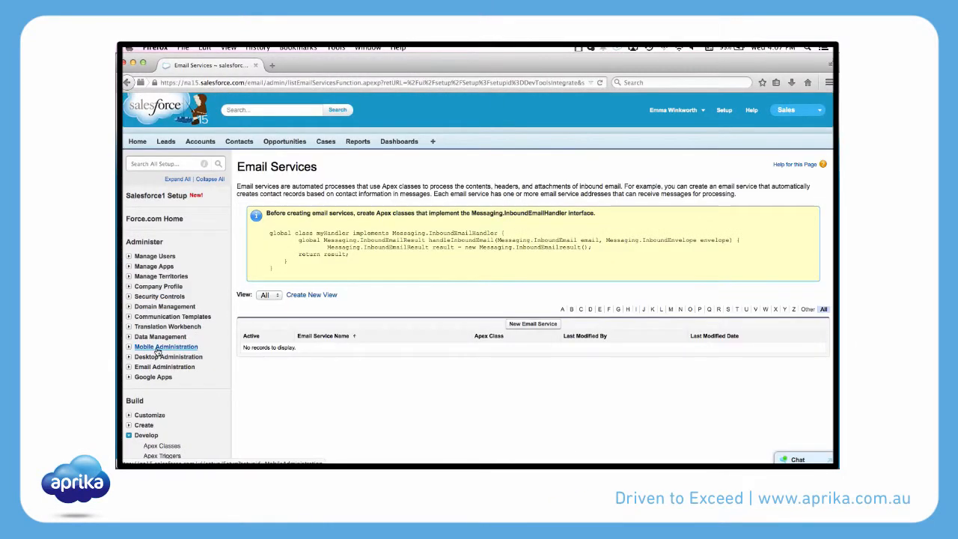
{"action": "left_click", "coordinate": [525, 326]}
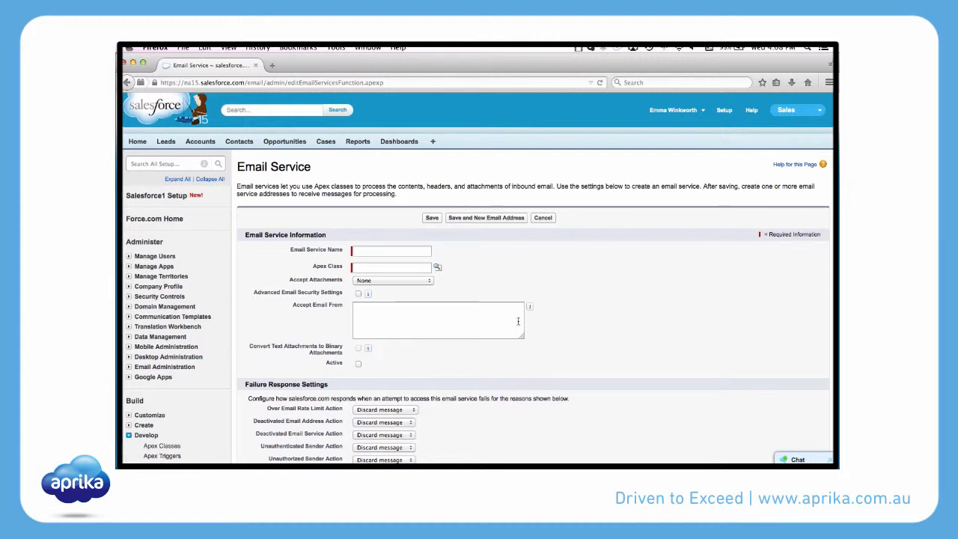
Name the email service IntelliMail and link it to the IntelliMail Apex class.
{"action": "left_click", "coordinate": [407, 252]}
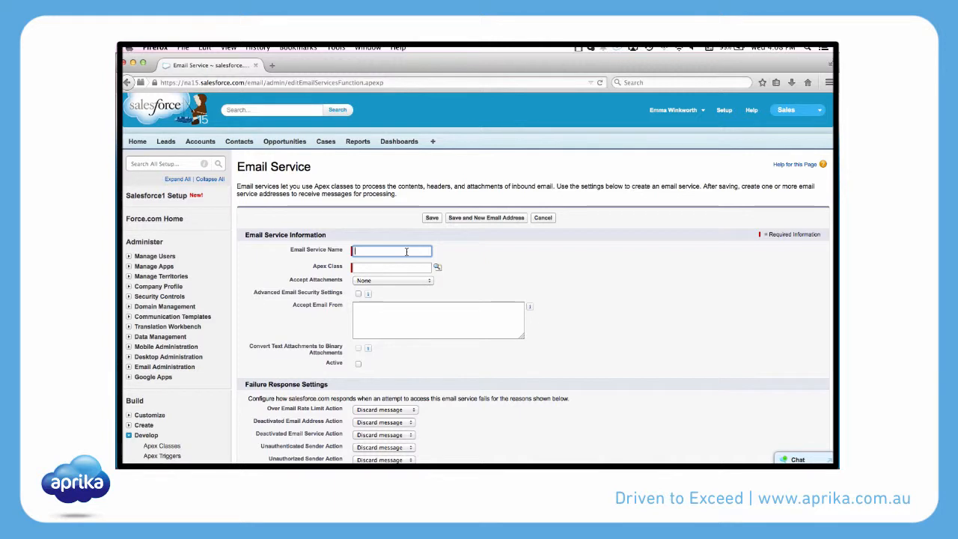
{"action": "type", "text": "Intelli"}
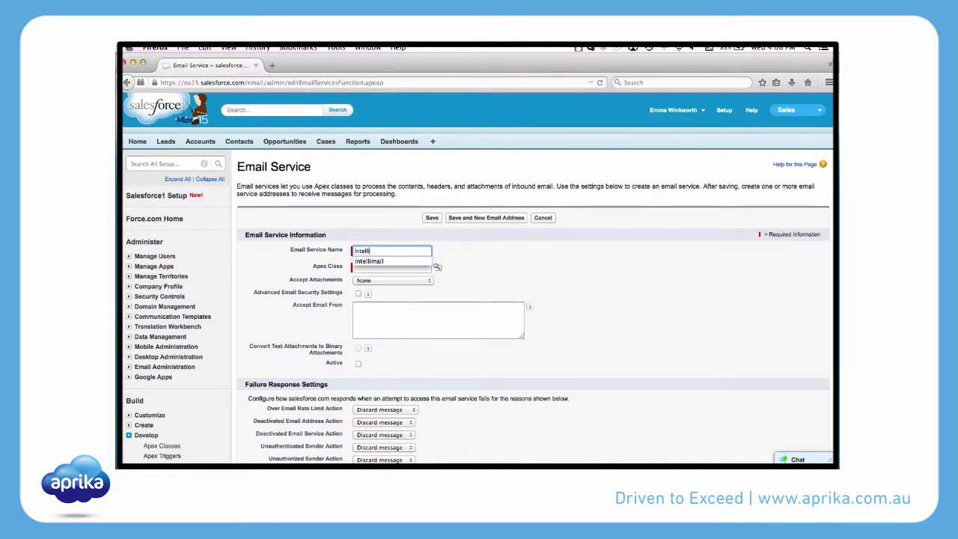
{"action": "type", "text": "Mail"}
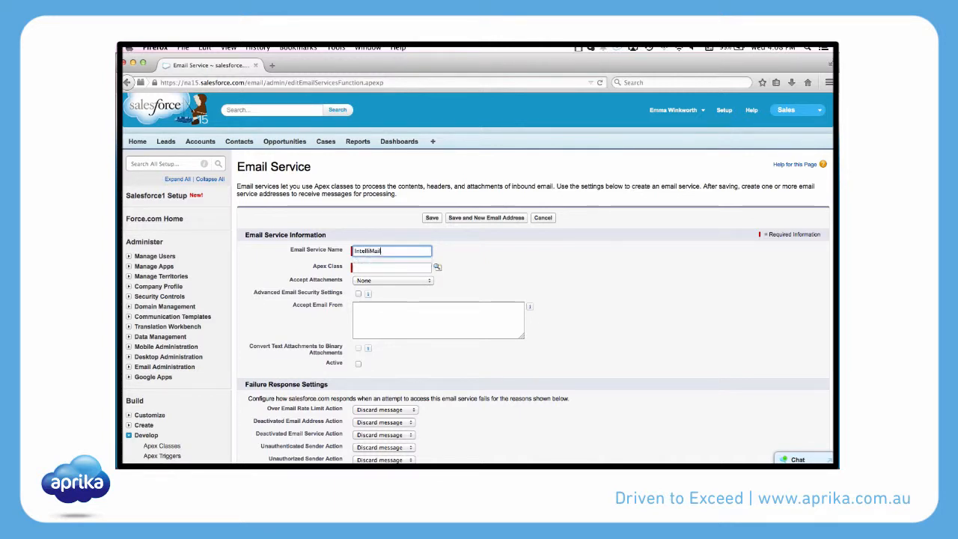
{"action": "key", "text": "Tab"}
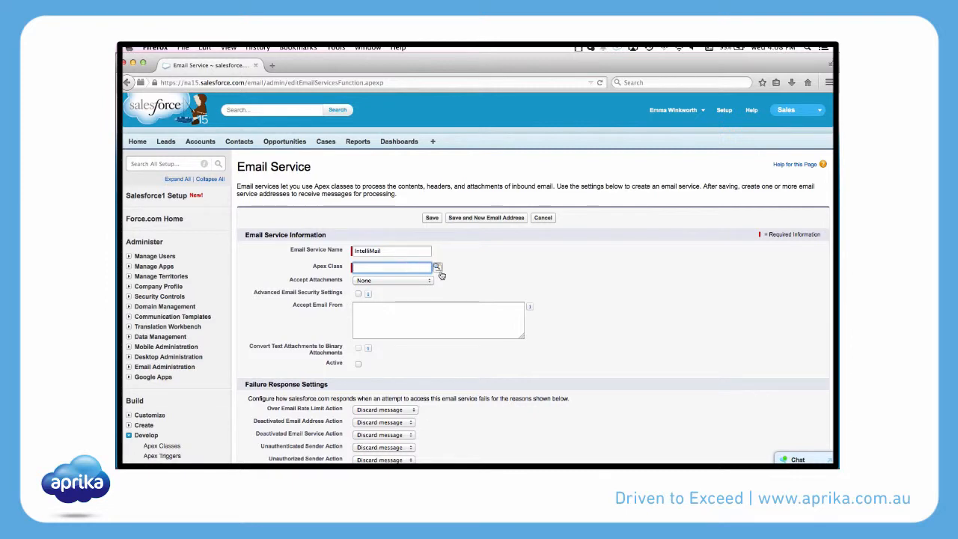
{"action": "left_click", "coordinate": [437, 267]}
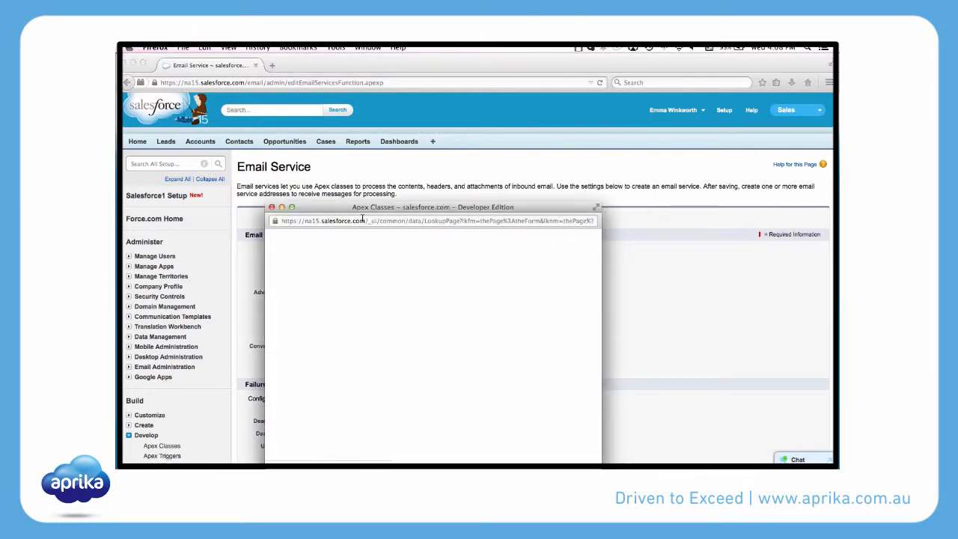
{"action": "scroll", "coordinate": [331, 324], "scroll_direction": "down", "scroll_amount": 5}
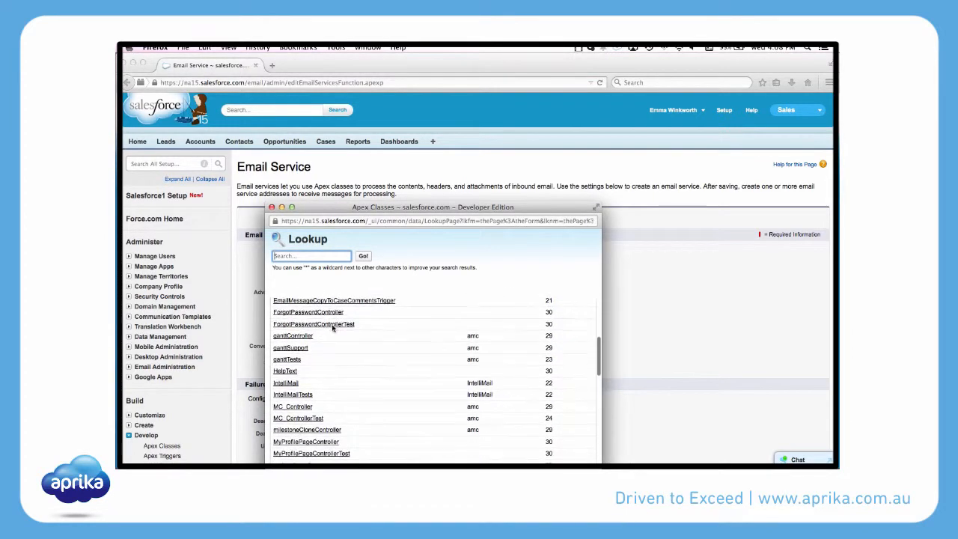
{"action": "left_click", "coordinate": [290, 385]}
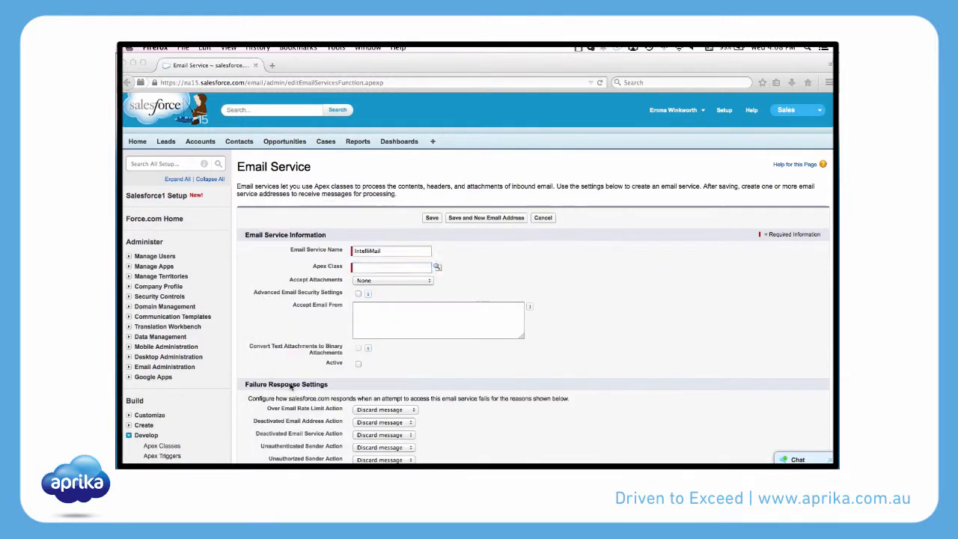
Set attachments to binary attachments only and mark the service Active.
{"action": "left_click", "coordinate": [384, 281]}
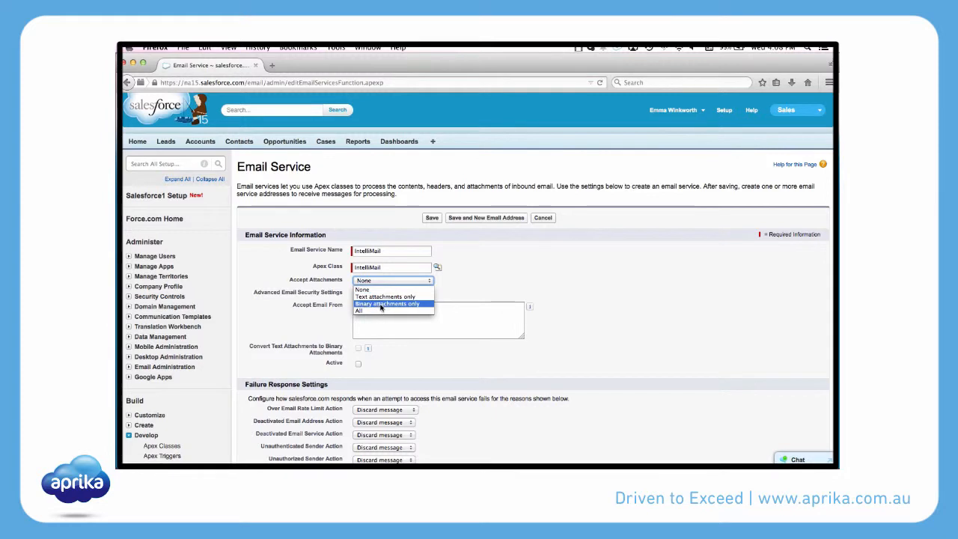
{"action": "left_click", "coordinate": [380, 303]}
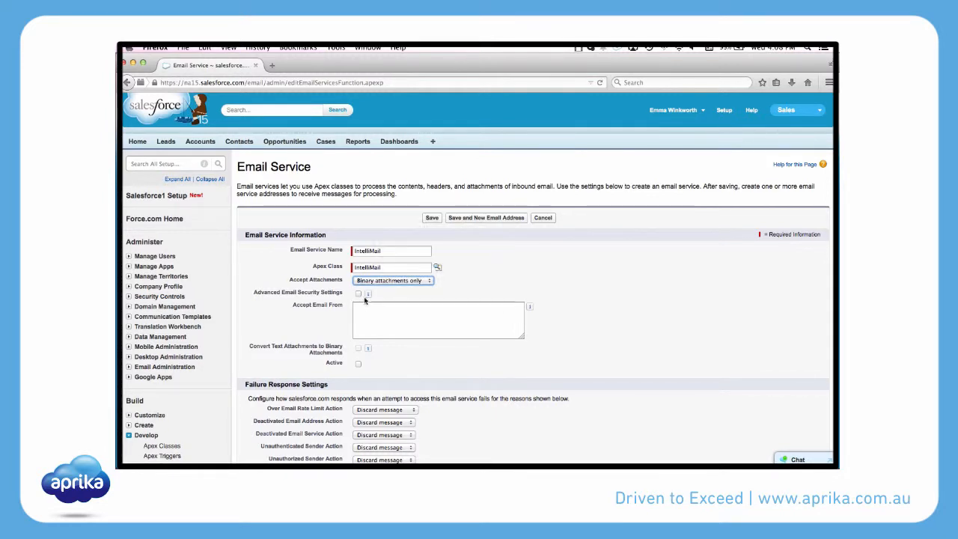
{"action": "left_click", "coordinate": [358, 364]}
{"action": "scroll", "coordinate": [405, 357], "scroll_direction": "down", "scroll_amount": 2}
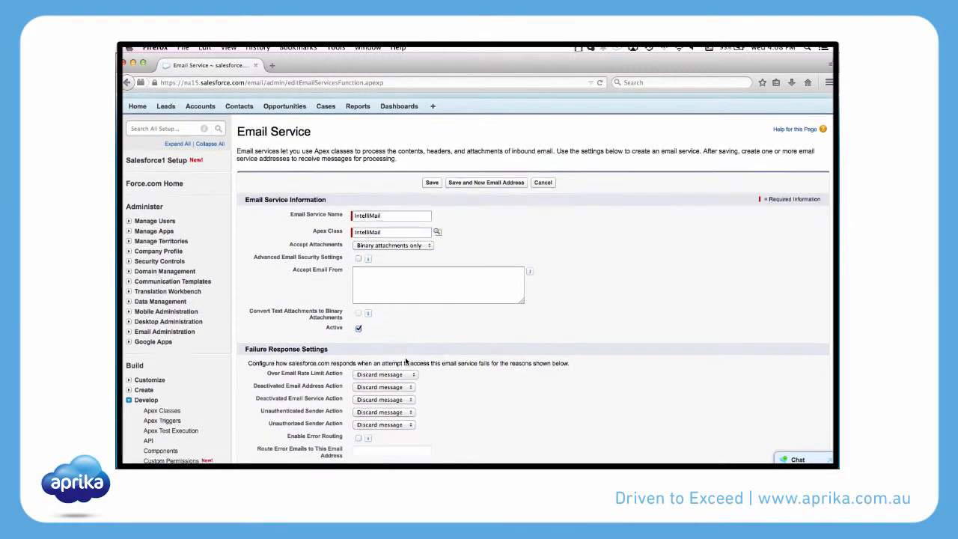
{"action": "scroll", "coordinate": [405, 362], "scroll_direction": "down", "scroll_amount": 4}
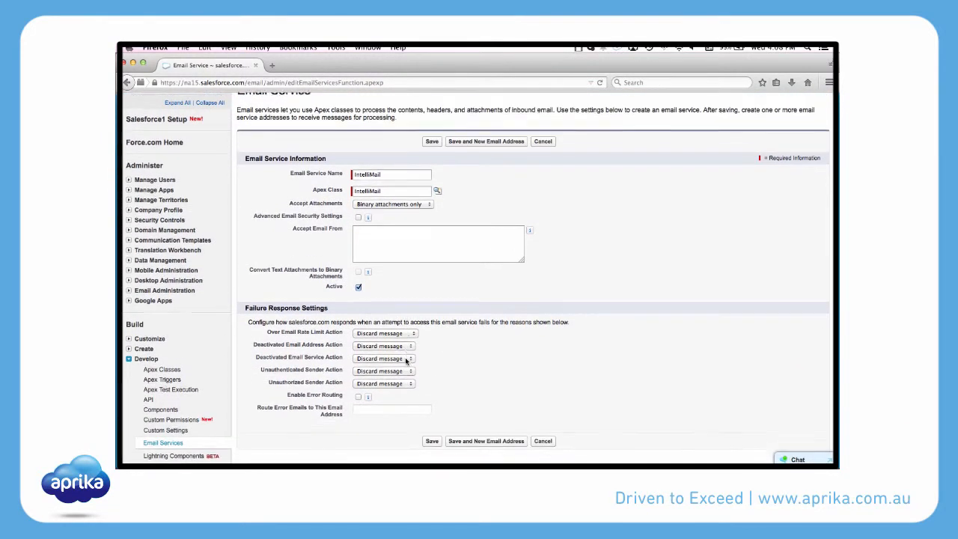
{"action": "scroll", "coordinate": [406, 361], "scroll_direction": "down", "scroll_amount": 1}
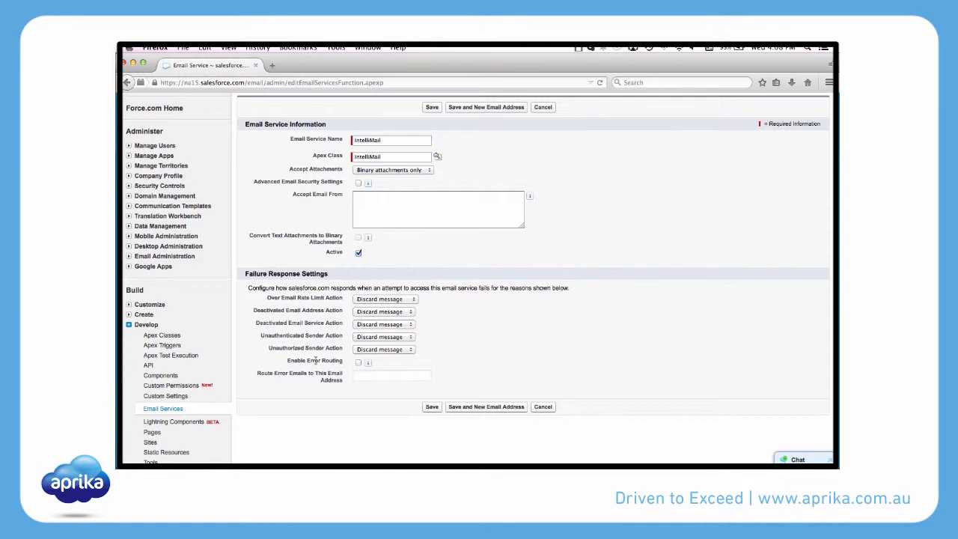
Enable error routing to the administrator's email address, then save with Save and New Email Address.
{"action": "left_click", "coordinate": [358, 363]}
{"action": "left_click", "coordinate": [359, 376]}
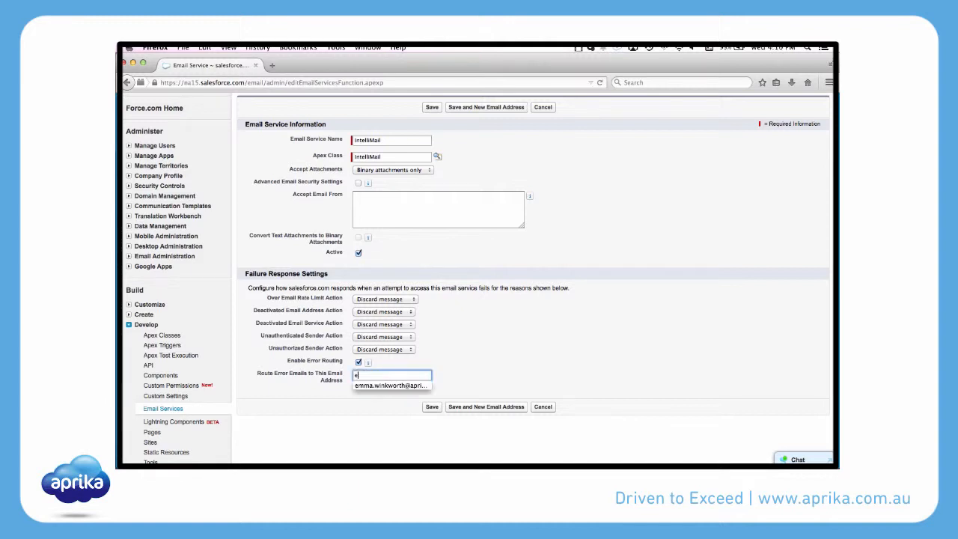
{"action": "type", "text": "emma."}
{"action": "key", "text": "Down"}
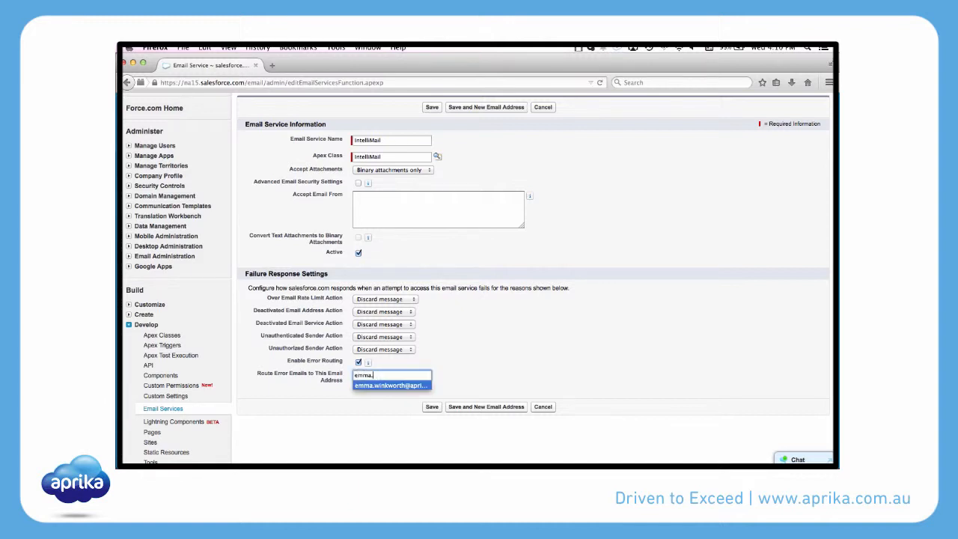
{"action": "key", "text": "Return"}
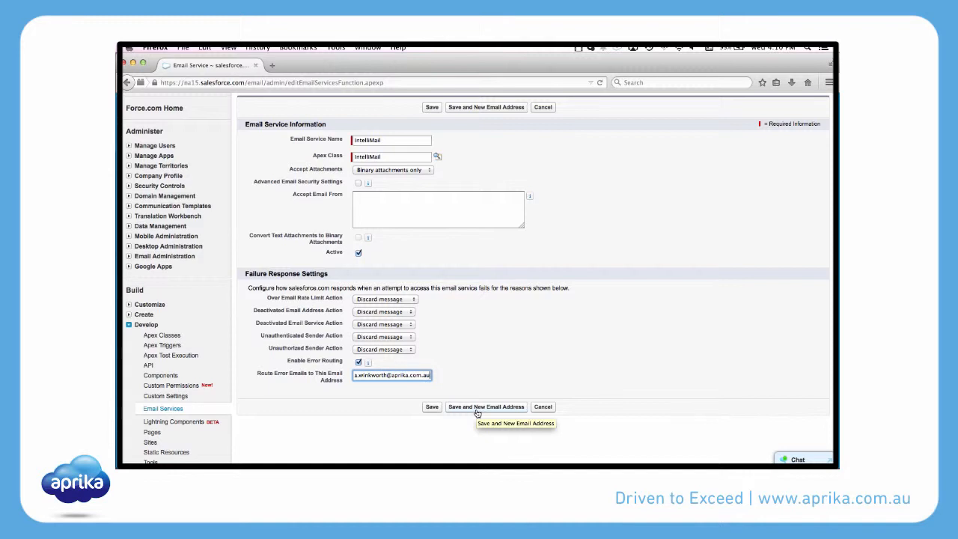
{"action": "left_click", "coordinate": [475, 409]}
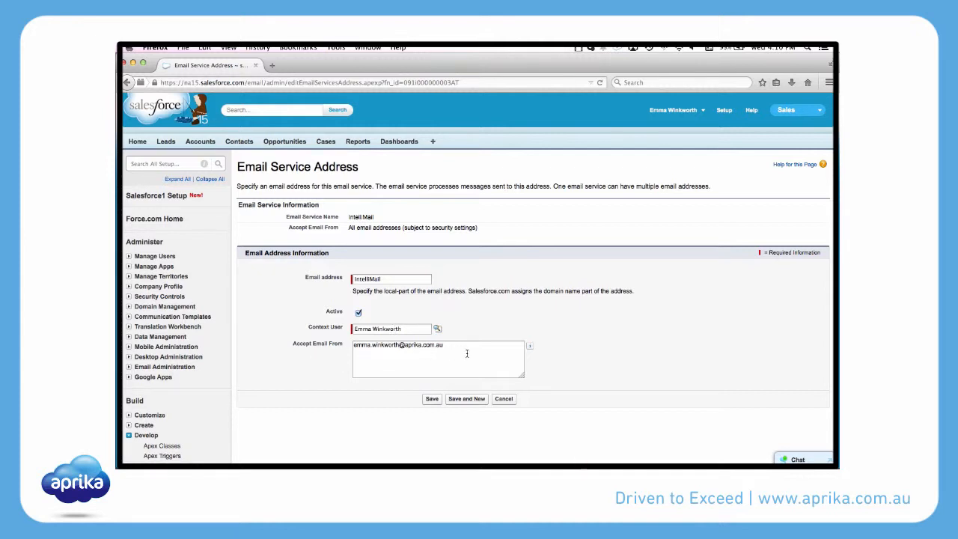
Clear the prefilled Accept Email From address and save the IntelliMail service address.
{"action": "left_click_drag", "start_coordinate": [467, 349], "coordinate": [350, 345]}
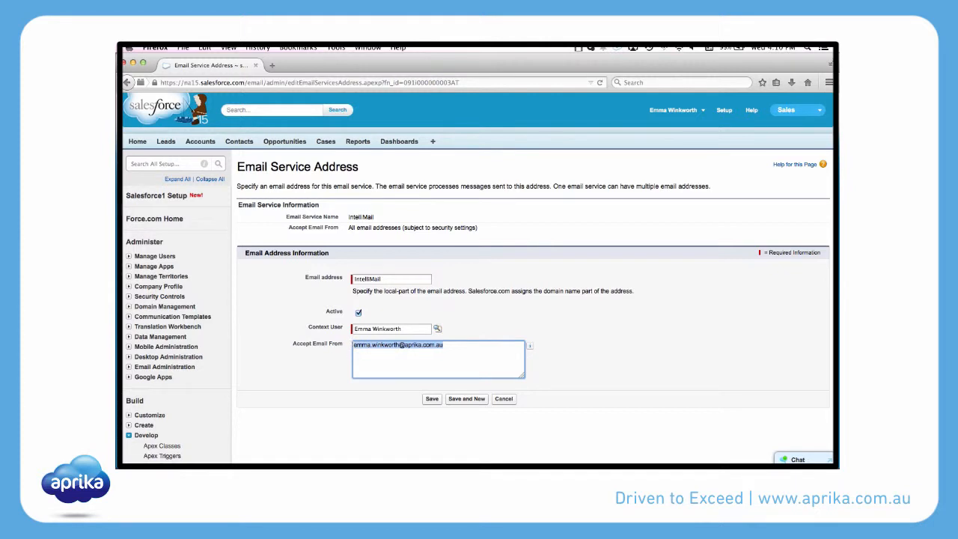
{"action": "key", "text": "BackSpace"}
{"action": "left_click", "coordinate": [432, 400]}
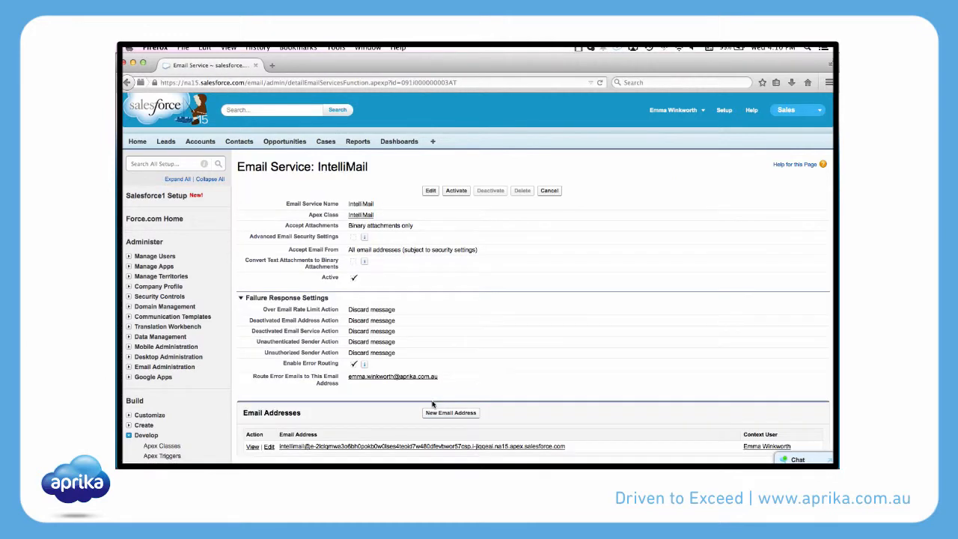
Copy the IntelliMail service's generated inbound email address.
{"action": "scroll", "coordinate": [432, 404], "scroll_direction": "down", "scroll_amount": 1}
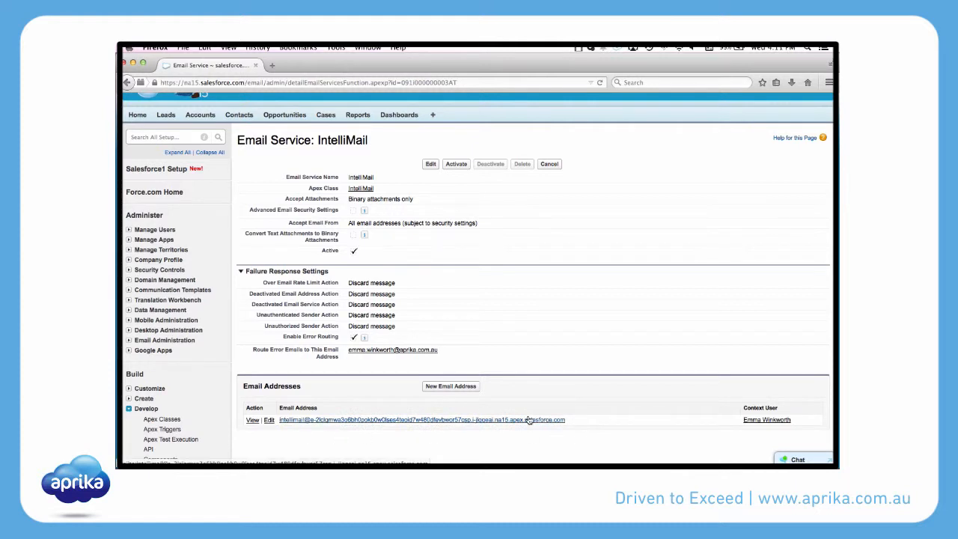
{"action": "left_click_drag", "start_coordinate": [566, 420], "coordinate": [281, 423]}
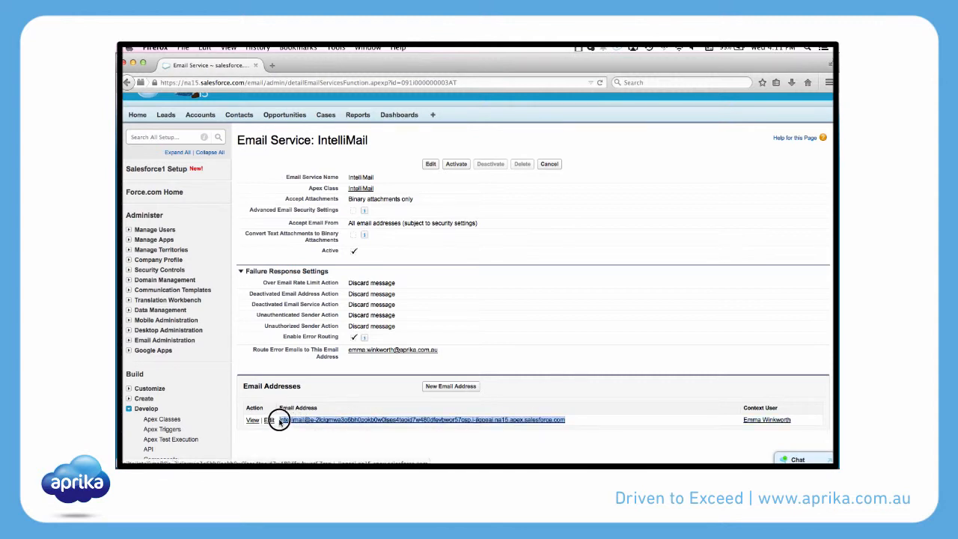
{"action": "right_click", "coordinate": [307, 423]}
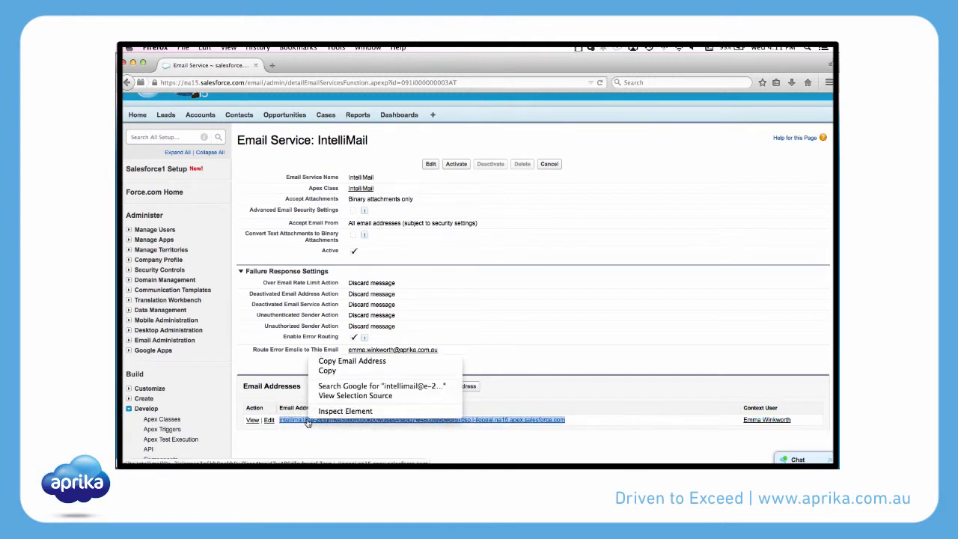
{"action": "left_click", "coordinate": [326, 371]}
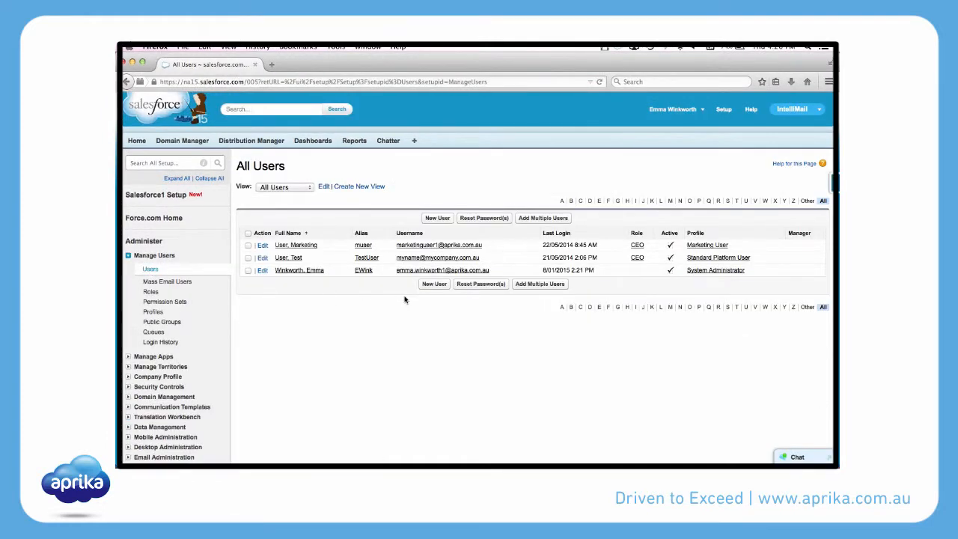
Start a new user with first name IntelliMail and last name Chatter User, alias ichat.
{"action": "left_click", "coordinate": [434, 221]}
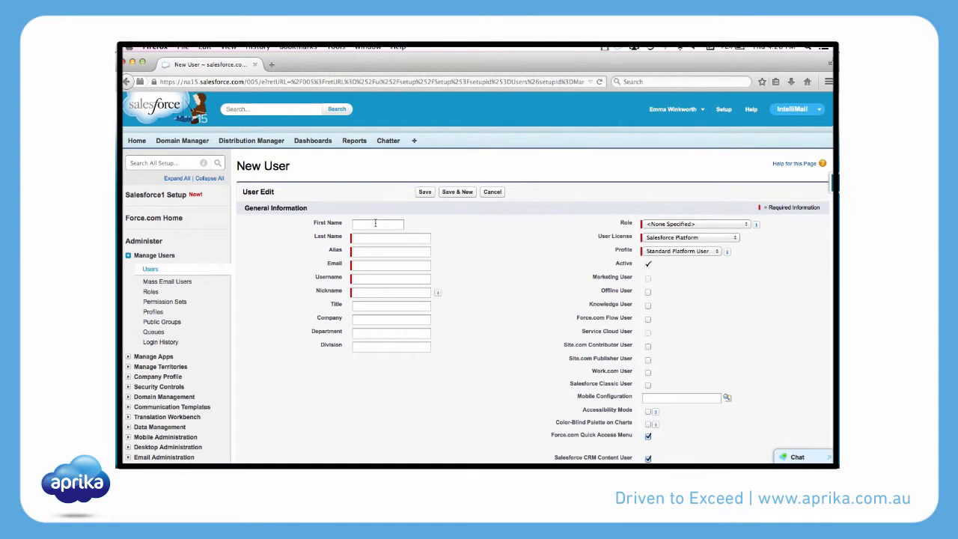
{"action": "left_click", "coordinate": [376, 223]}
{"action": "type", "text": "Int"}
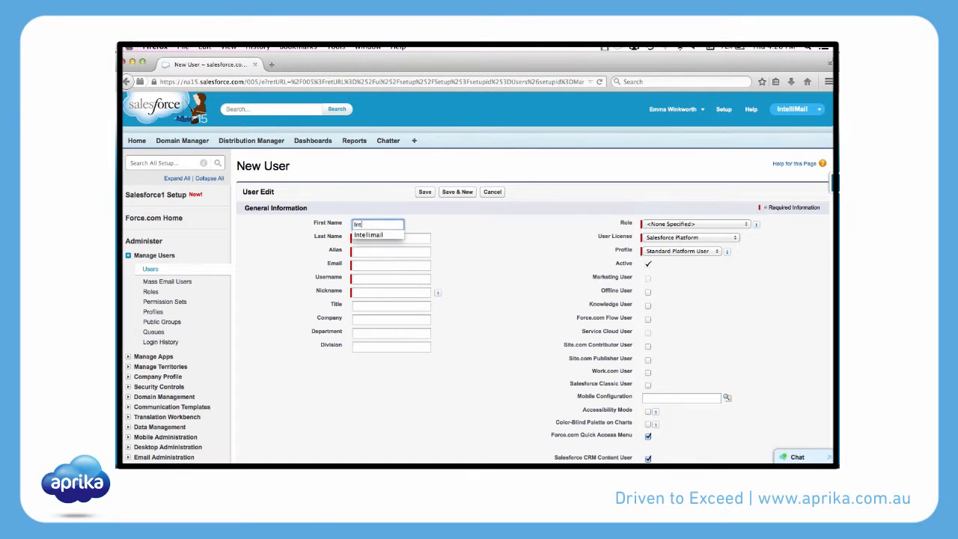
{"action": "type", "text": "elliMail"}
{"action": "key", "text": "Tab"}
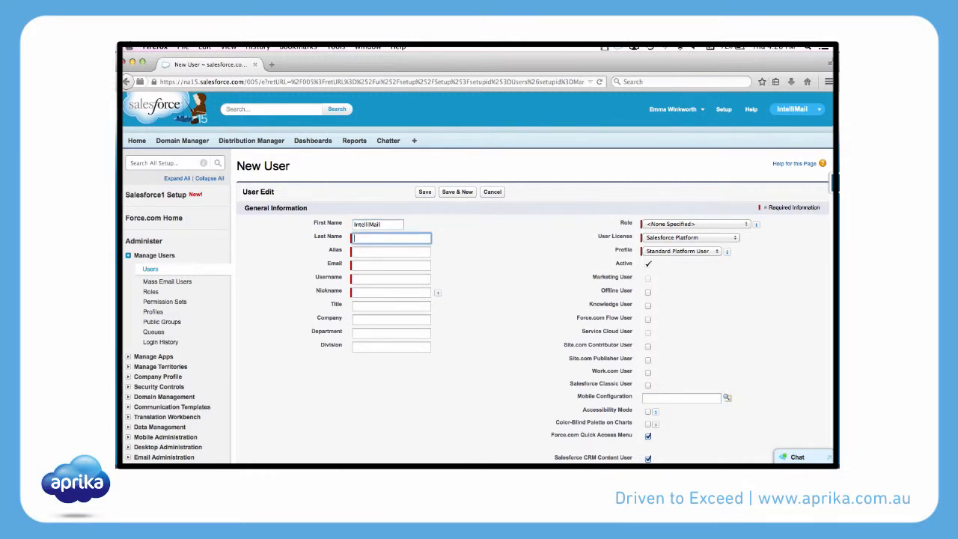
{"action": "type", "text": "Chatter User"}
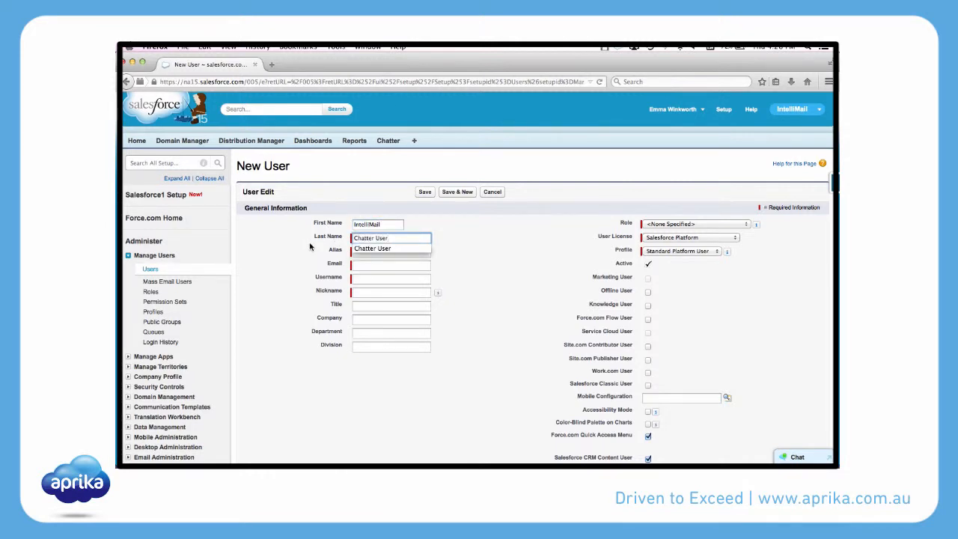
{"action": "key", "text": "Tab"}
Paste the copied service address into the user's Email field.
{"action": "left_click", "coordinate": [365, 264]}
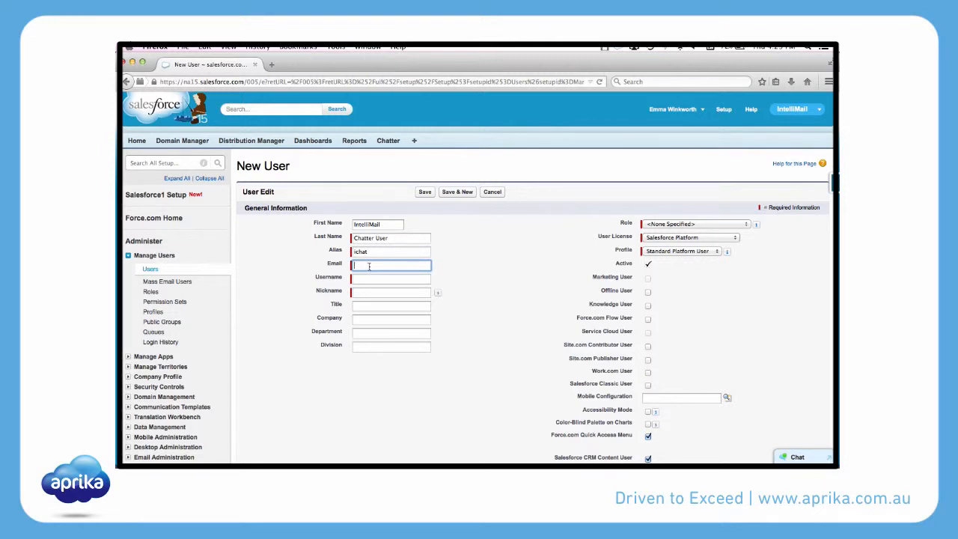
{"action": "right_click", "coordinate": [368, 266]}
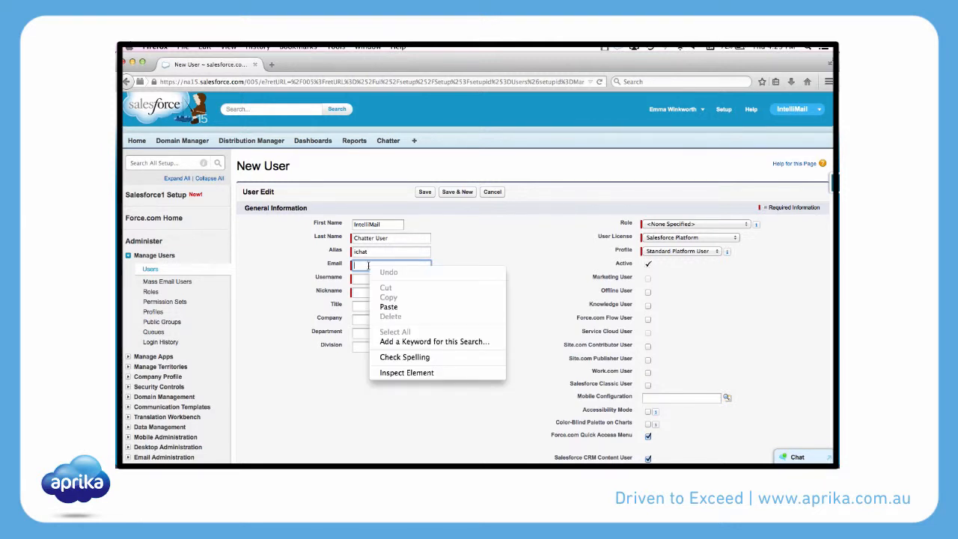
{"action": "left_click", "coordinate": [392, 307]}
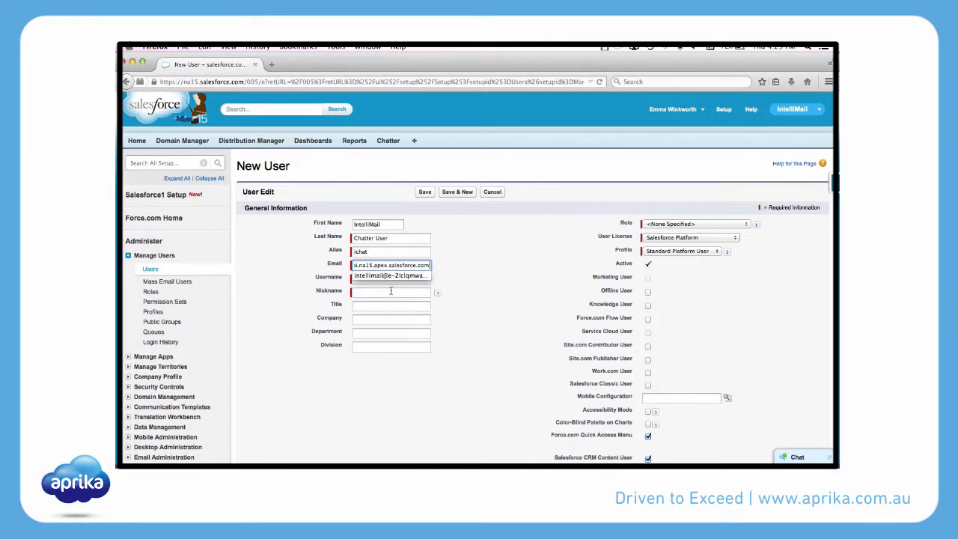
{"action": "left_click", "coordinate": [463, 285]}
{"action": "left_click", "coordinate": [372, 279]}
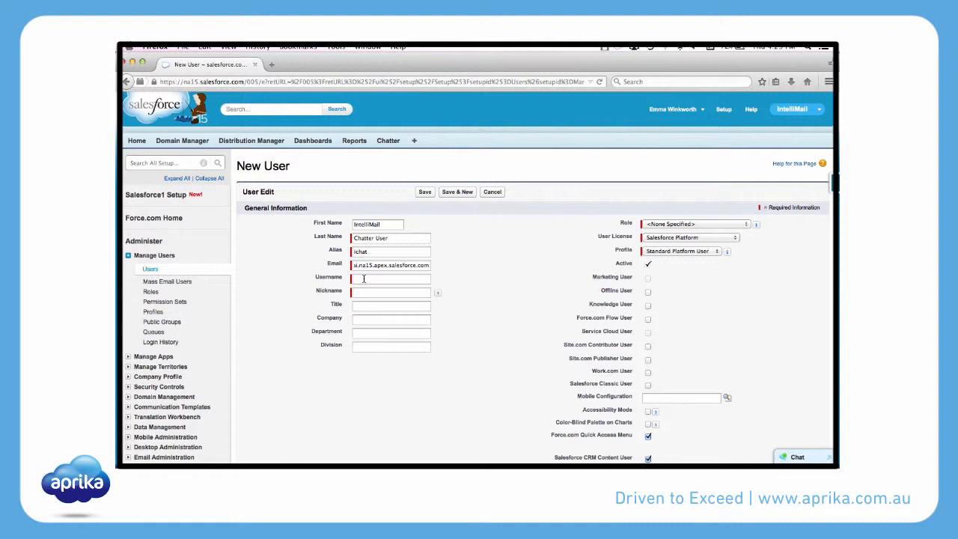
{"action": "left_click", "coordinate": [363, 278]}
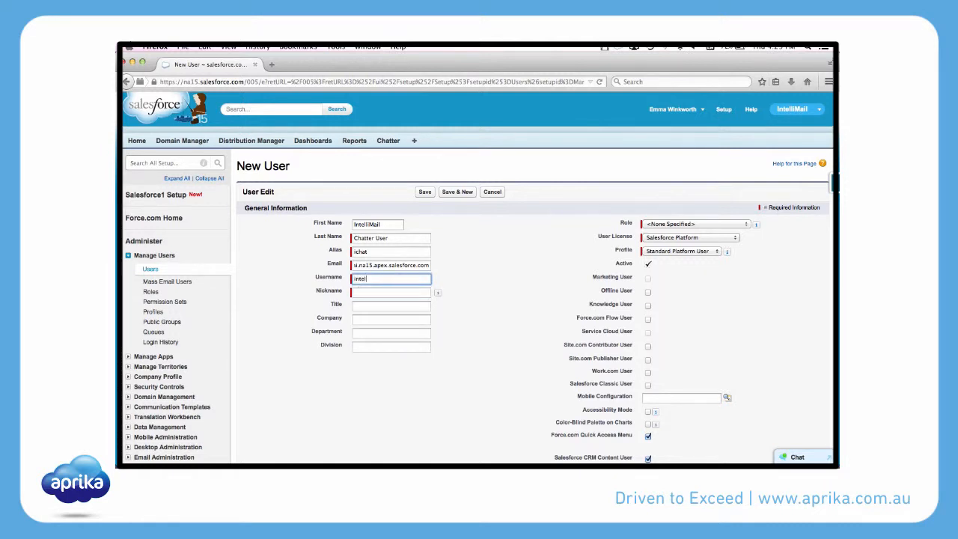
Enter the user's IntelliMail username, letting the nickname fill in automatically.
{"action": "left_click", "coordinate": [365, 290]}
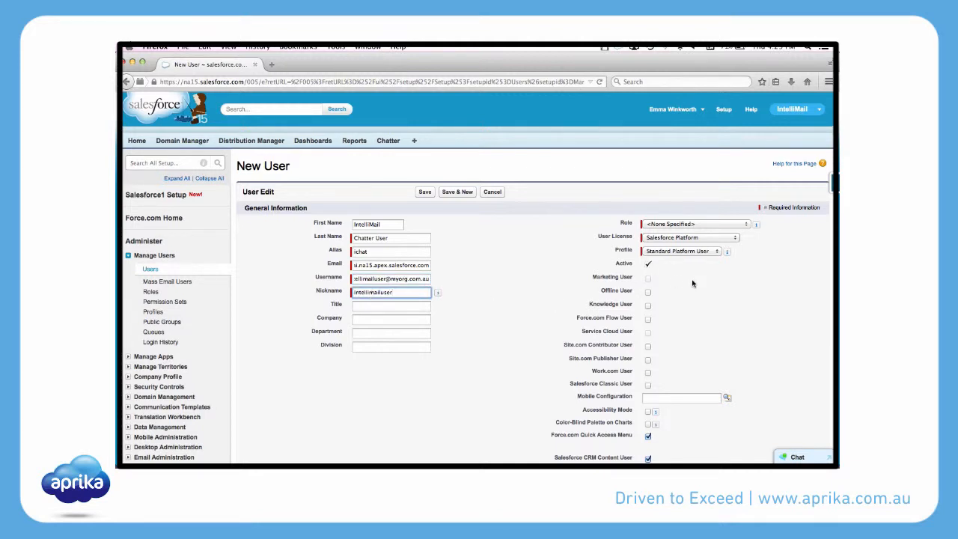
Assign the Chatter Free licence and Chatter Free User profile, then save the user.
{"action": "left_click", "coordinate": [661, 238]}
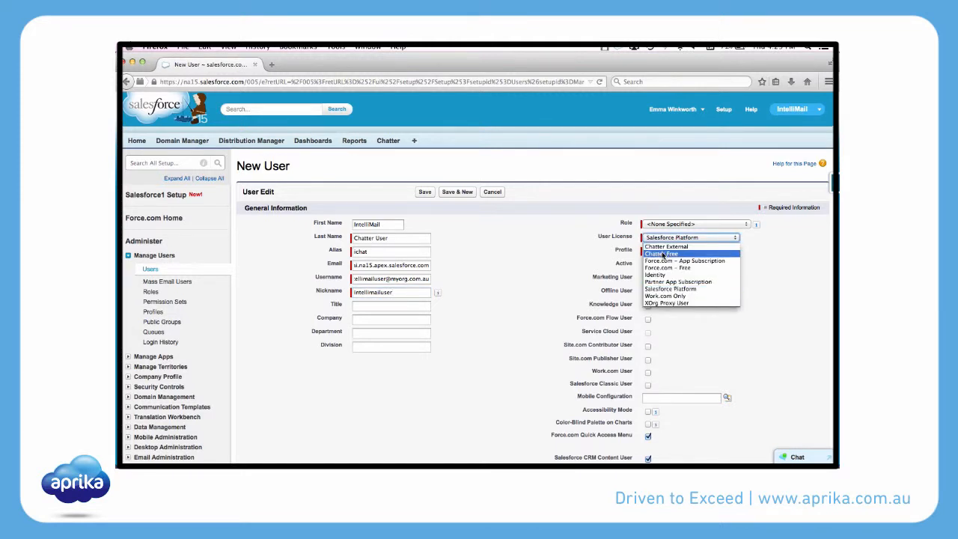
{"action": "left_click", "coordinate": [662, 254]}
{"action": "left_click", "coordinate": [663, 253]}
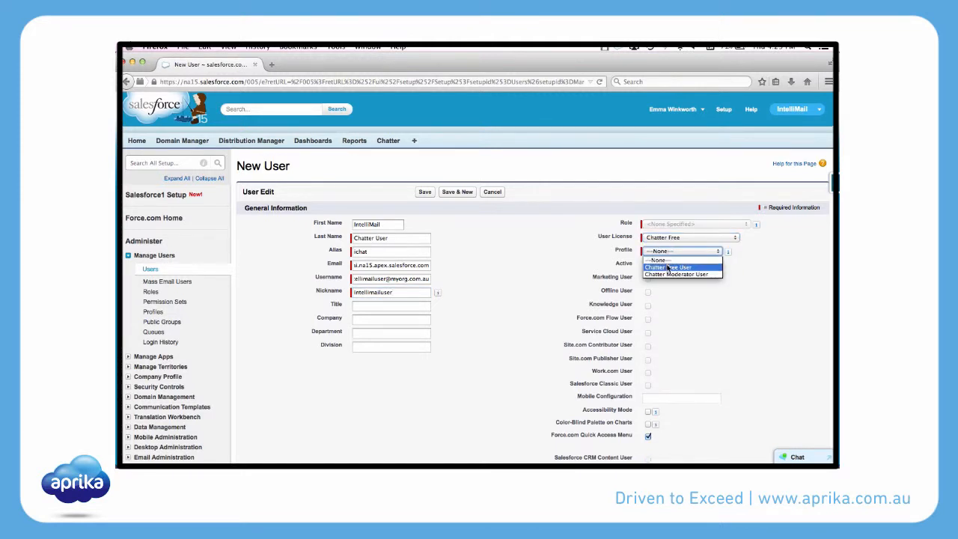
{"action": "left_click", "coordinate": [665, 265]}
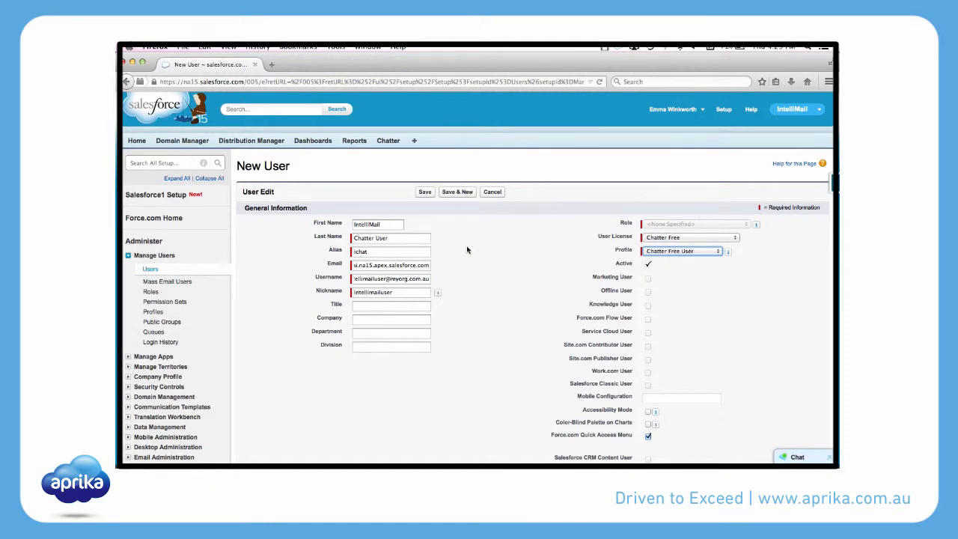
{"action": "left_click", "coordinate": [424, 192]}
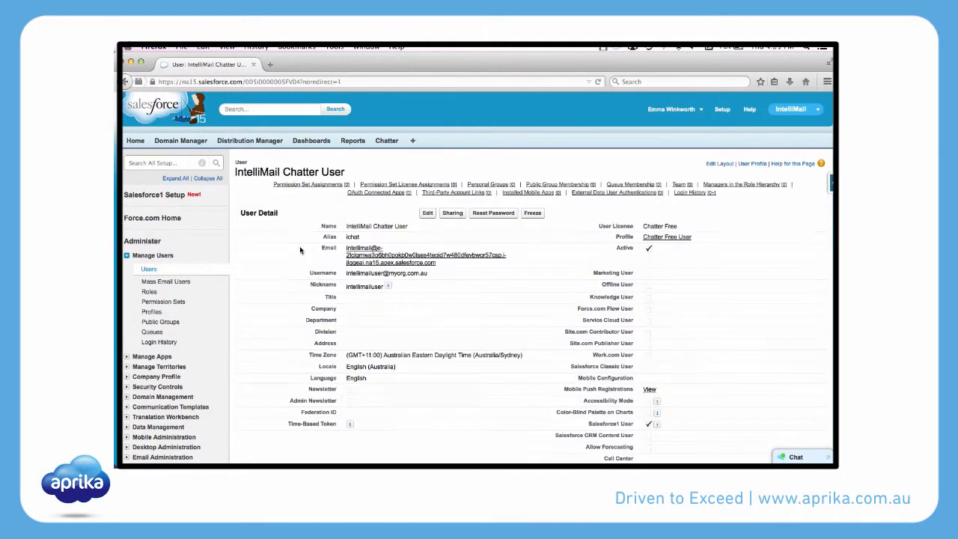